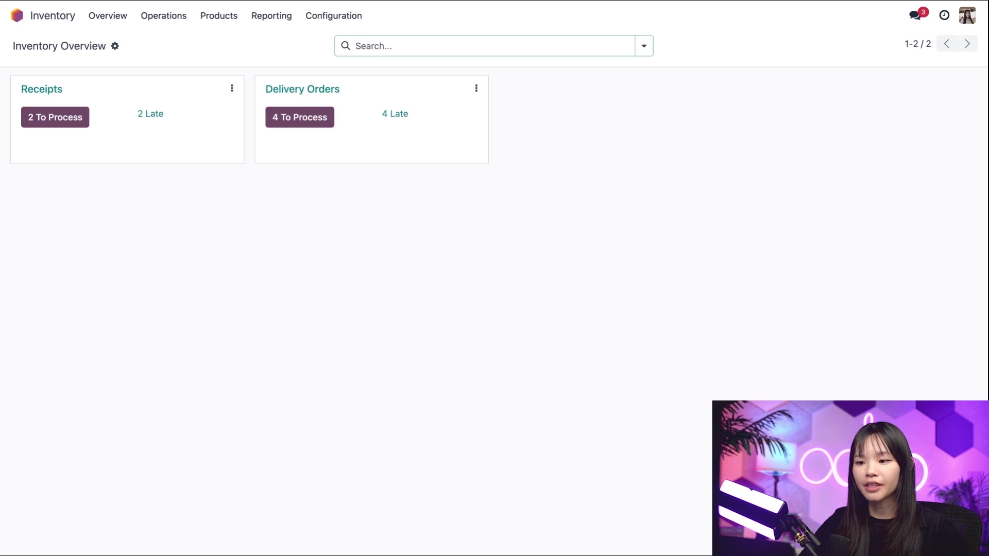
- Open the Inventory settings and scroll down to the Traceability section
click(348, 18)
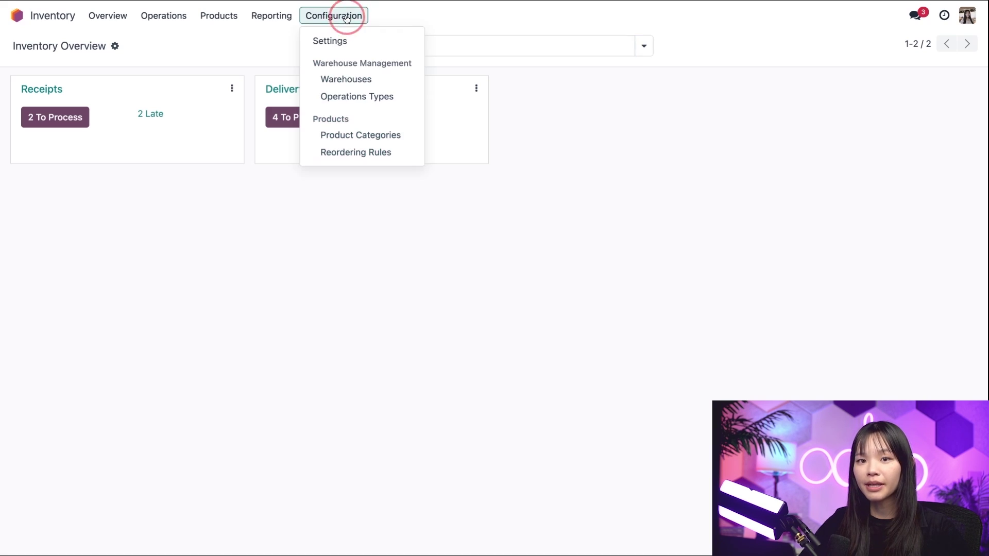
click(368, 44)
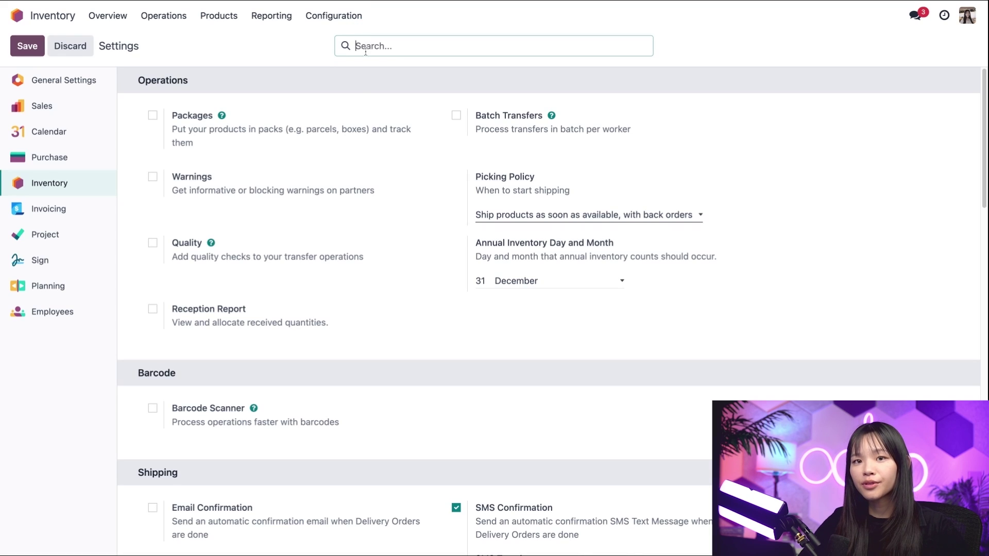
scroll(358, 154, down, 7)
scroll(358, 154, down, 10)
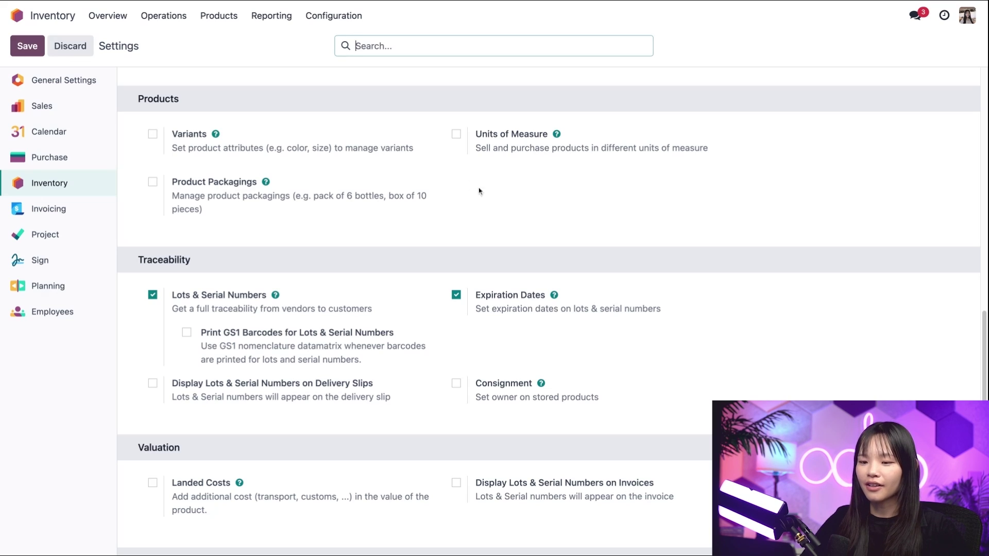
- On the Choco snack product's Inventory tab, turn on Expiration Date tracking
click(229, 18)
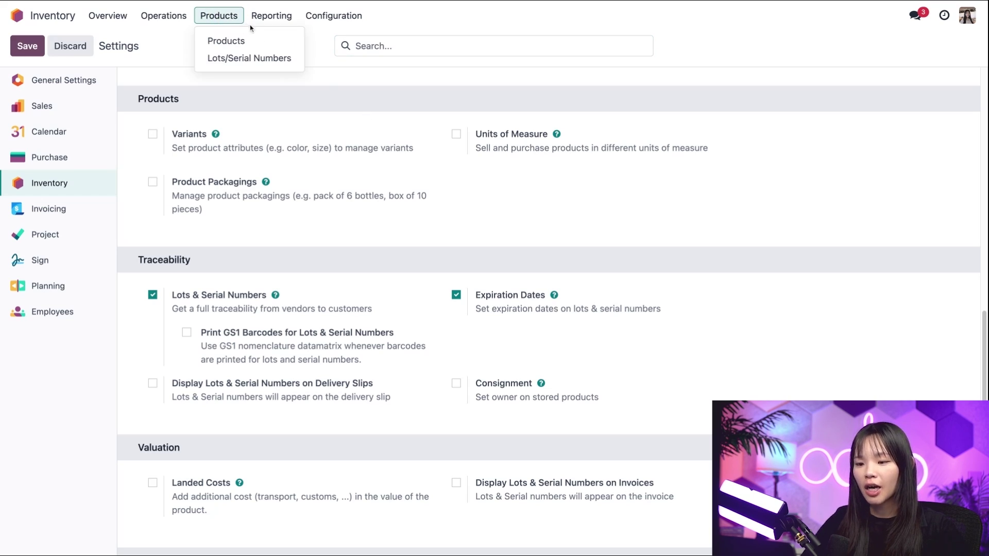
click(229, 40)
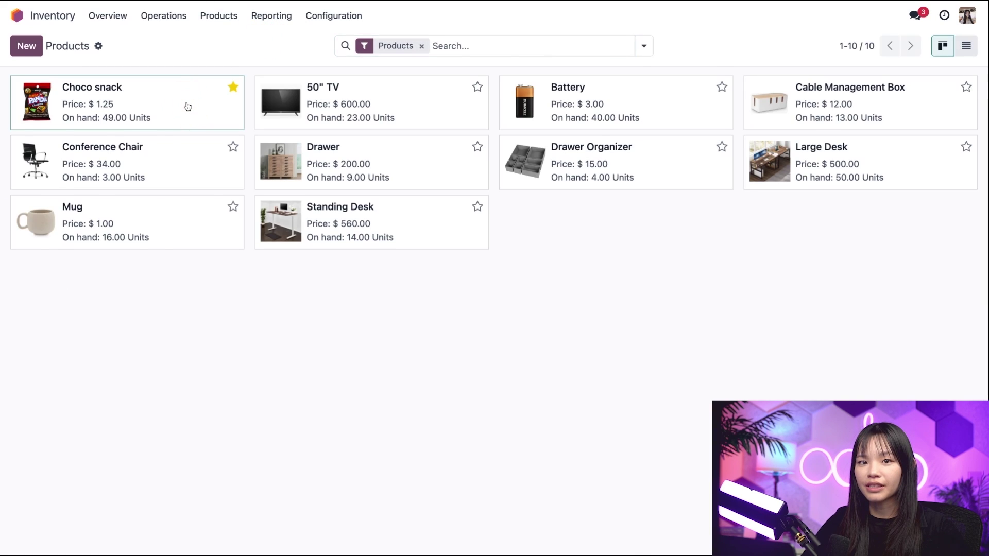
click(188, 107)
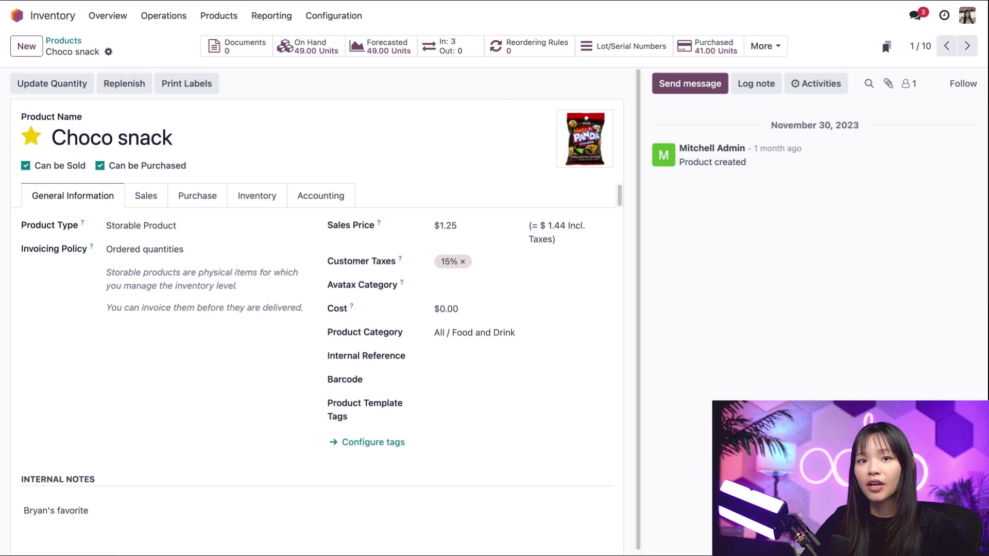
click(268, 197)
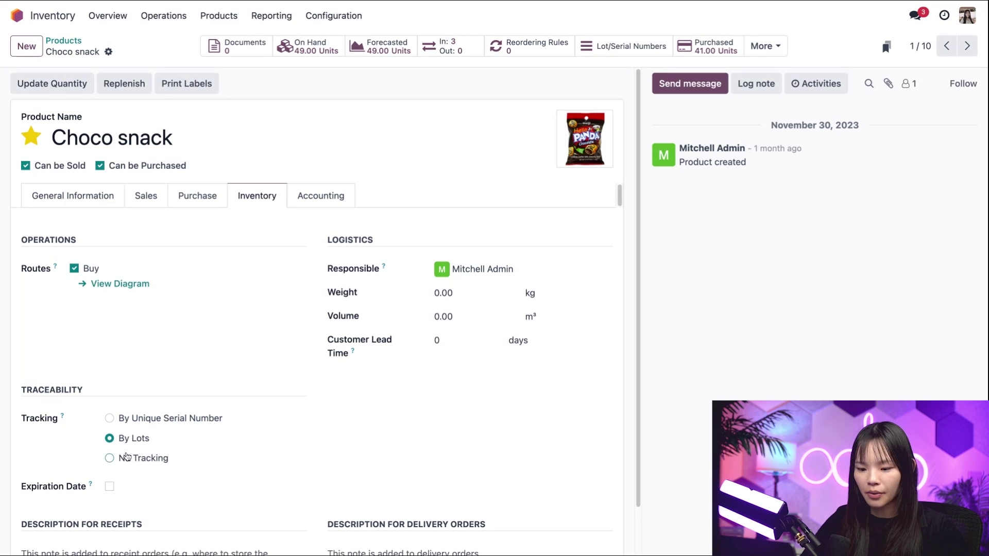
click(109, 486)
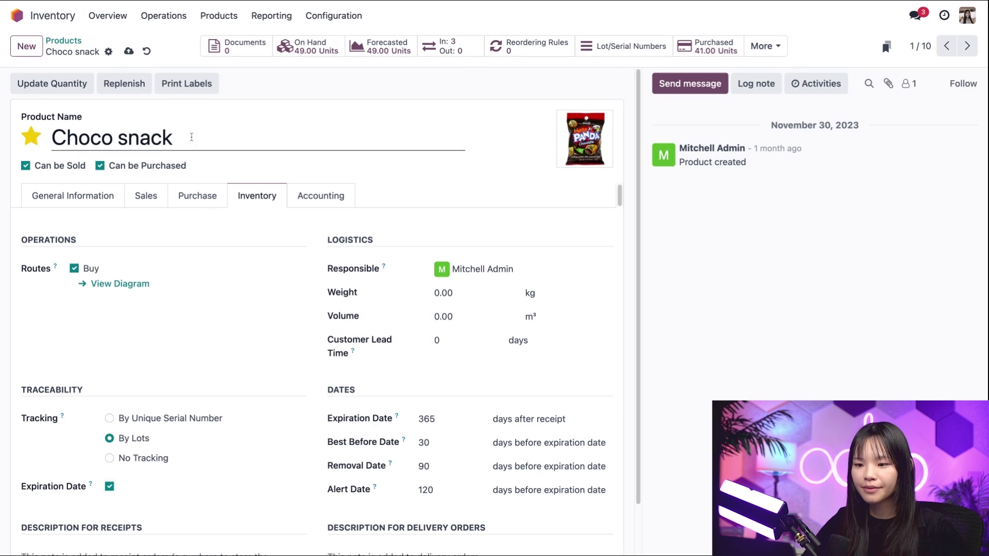
- Open the Lots/Serial Numbers list and expand the Choco snack group
click(218, 19)
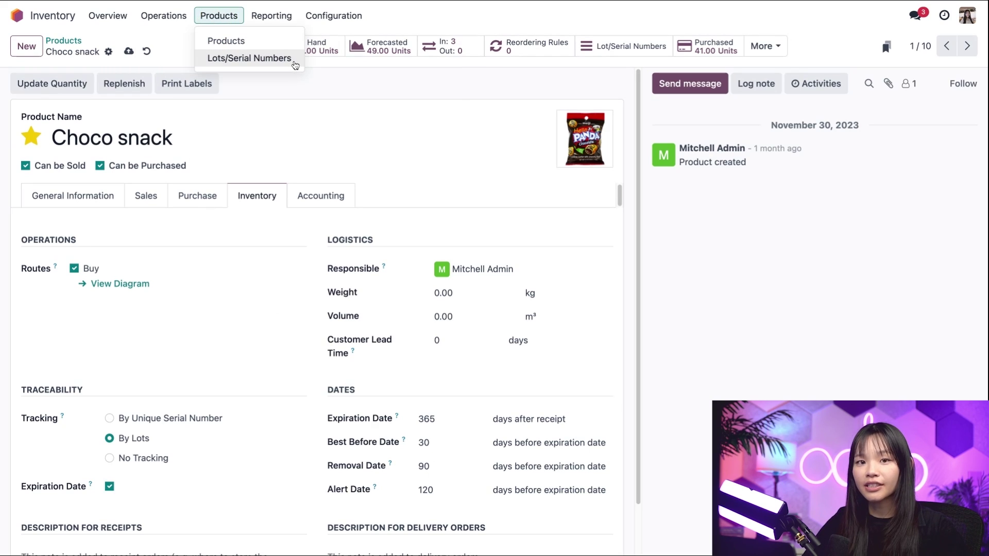
click(295, 65)
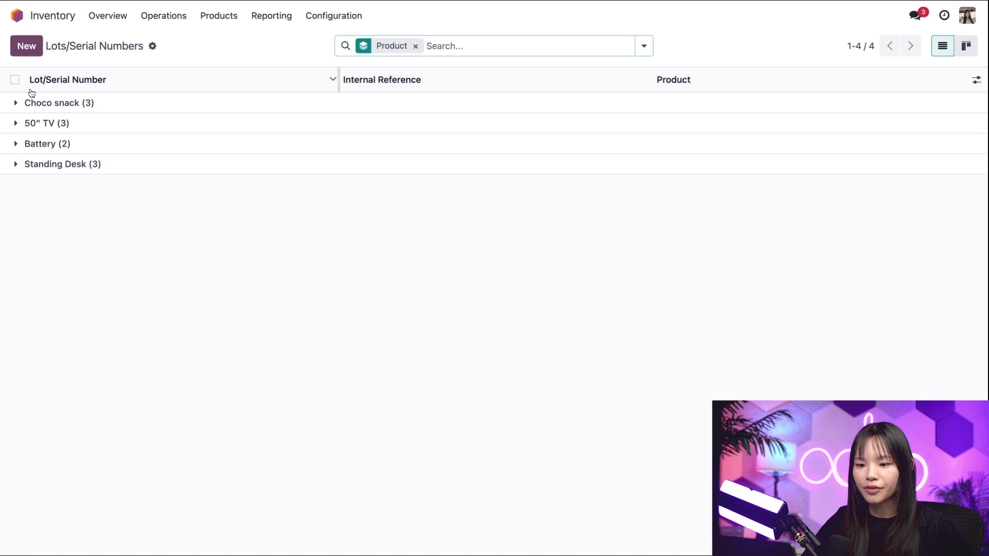
click(16, 103)
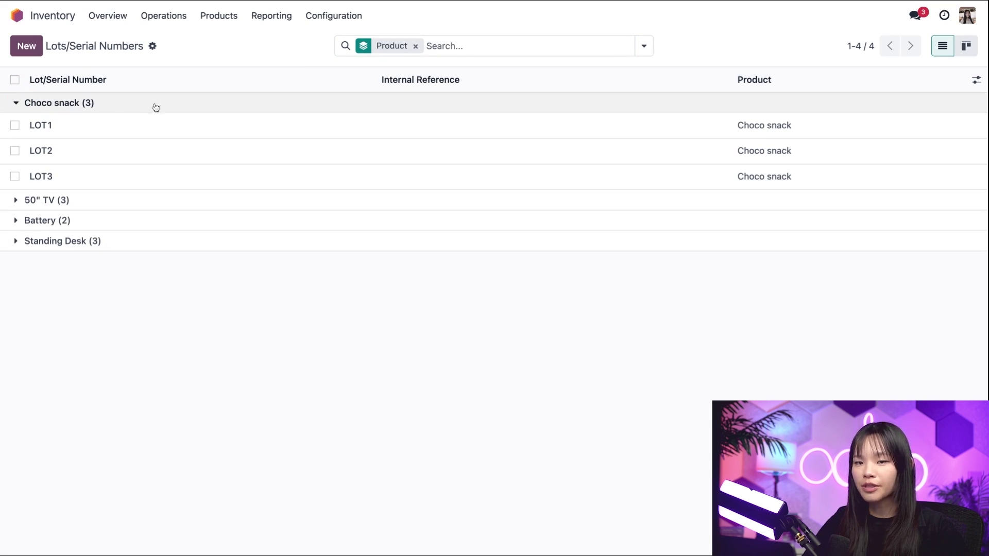
- Add Removal Date, Expiration Date and On Hand Quantity columns to the lots list
click(976, 81)
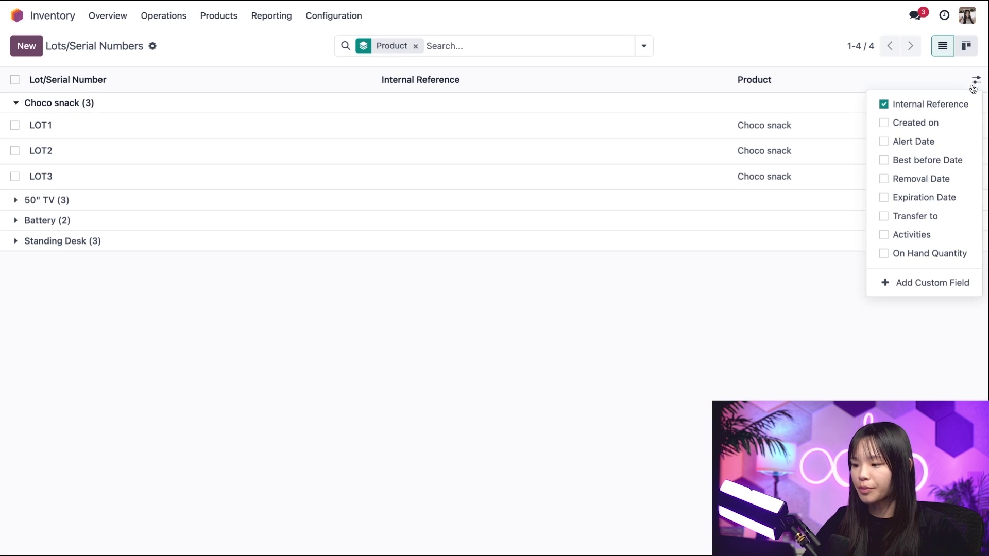
click(954, 179)
click(944, 197)
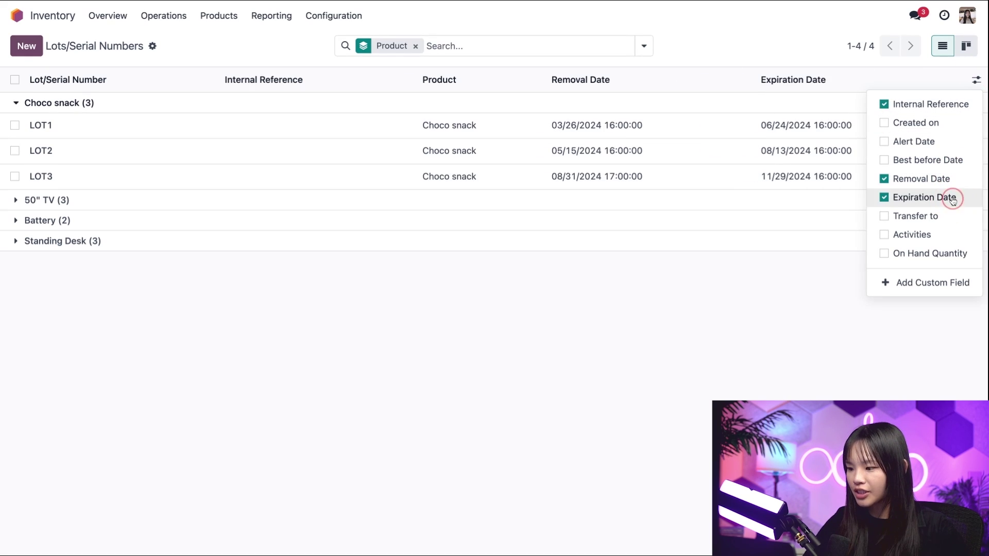
click(937, 254)
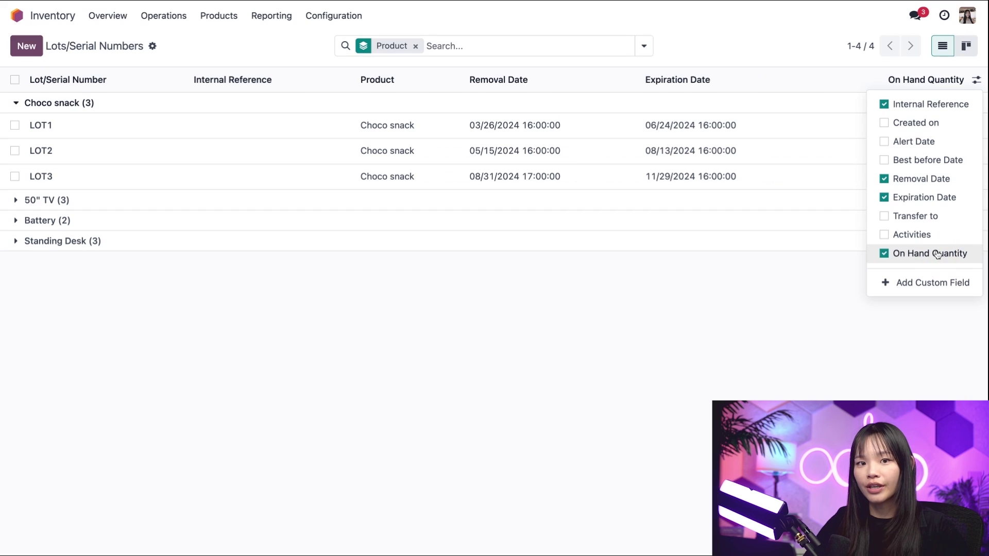
click(819, 305)
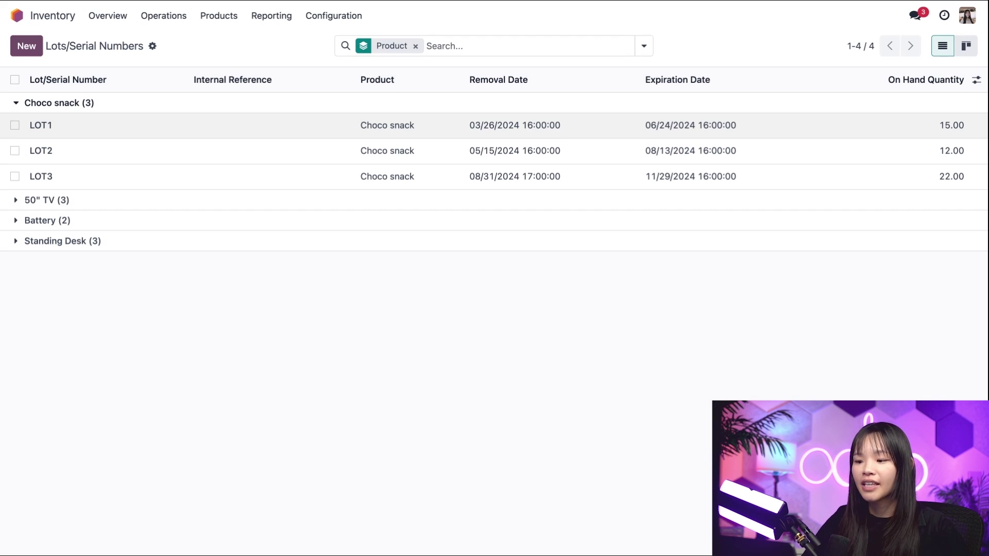
- Change LOT1's expiration date to January 16, 2024 and apply it
click(229, 135)
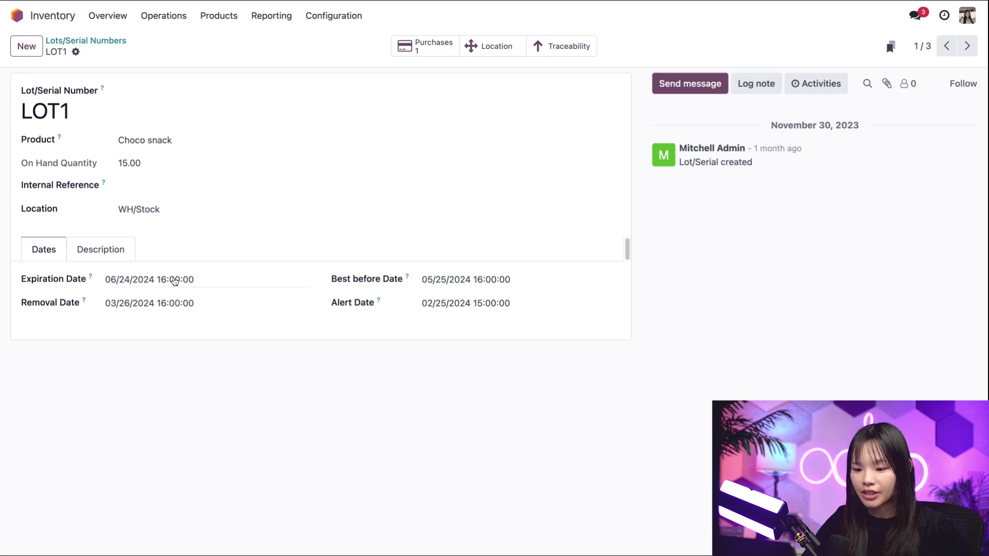
click(175, 280)
click(426, 158)
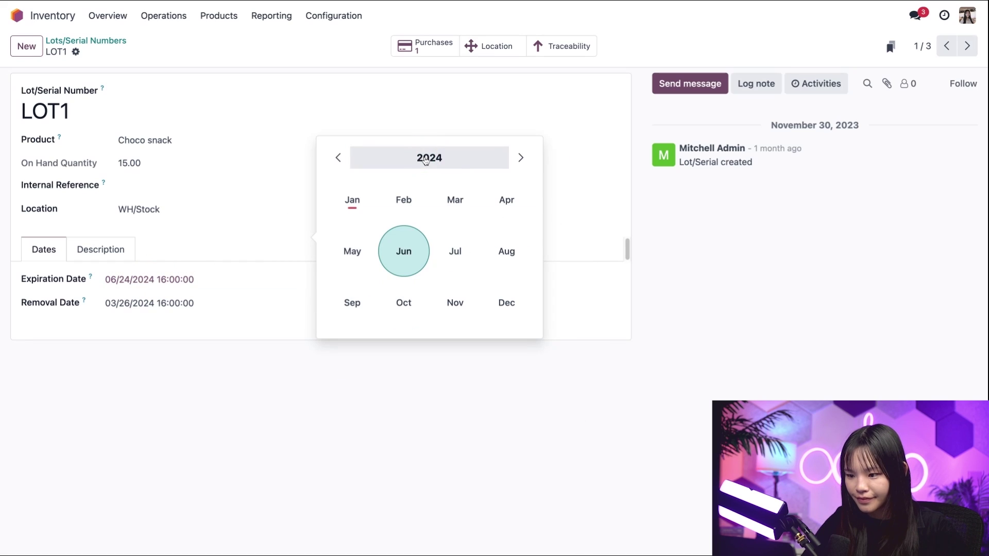
click(352, 200)
click(435, 281)
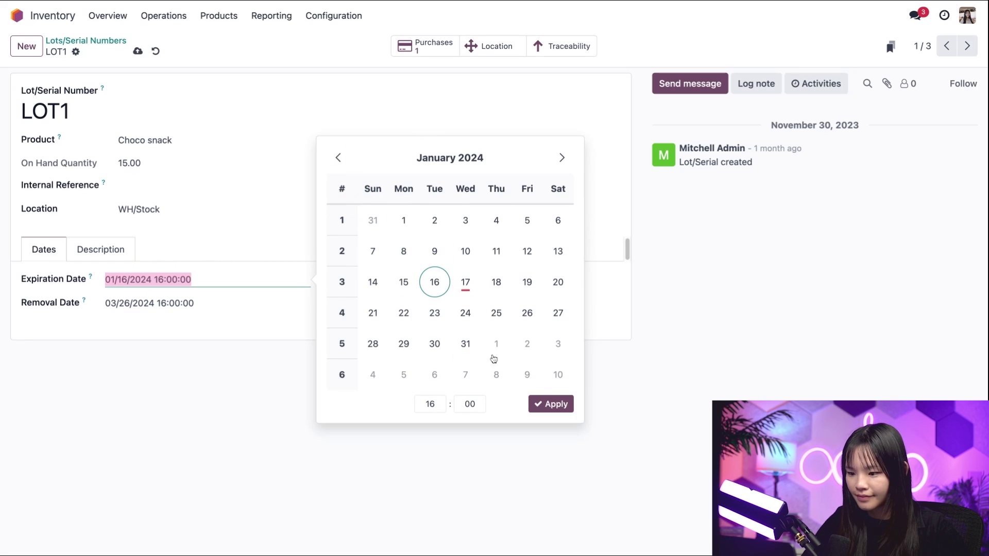
click(555, 404)
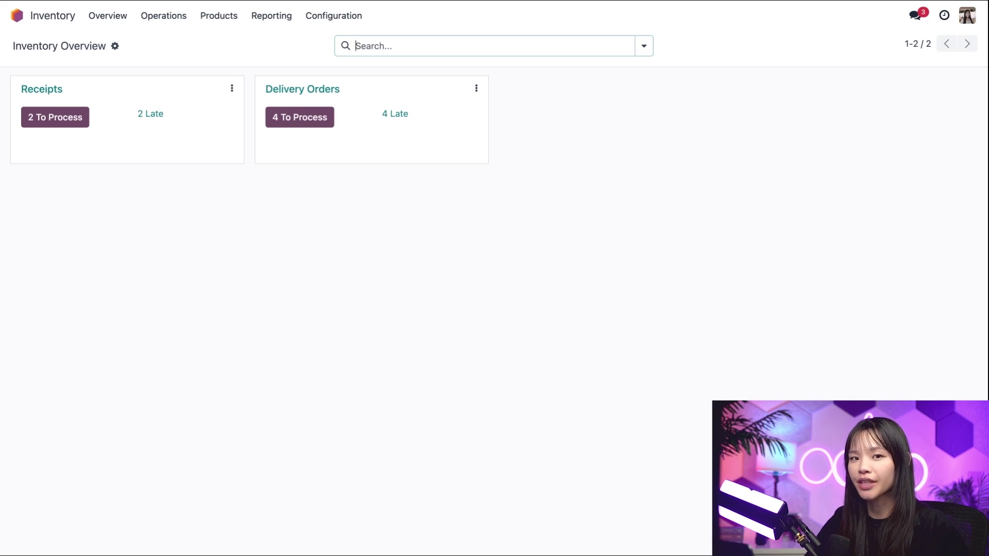
- Set the All / Food and Drink category's forced removal strategy to First Expiry First Out (FEFO)
click(359, 15)
click(381, 135)
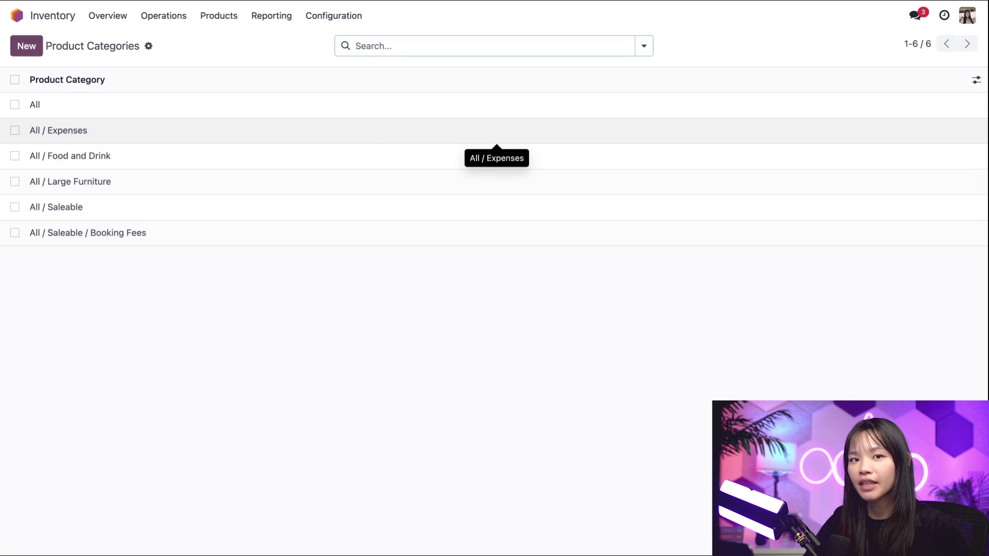
click(237, 155)
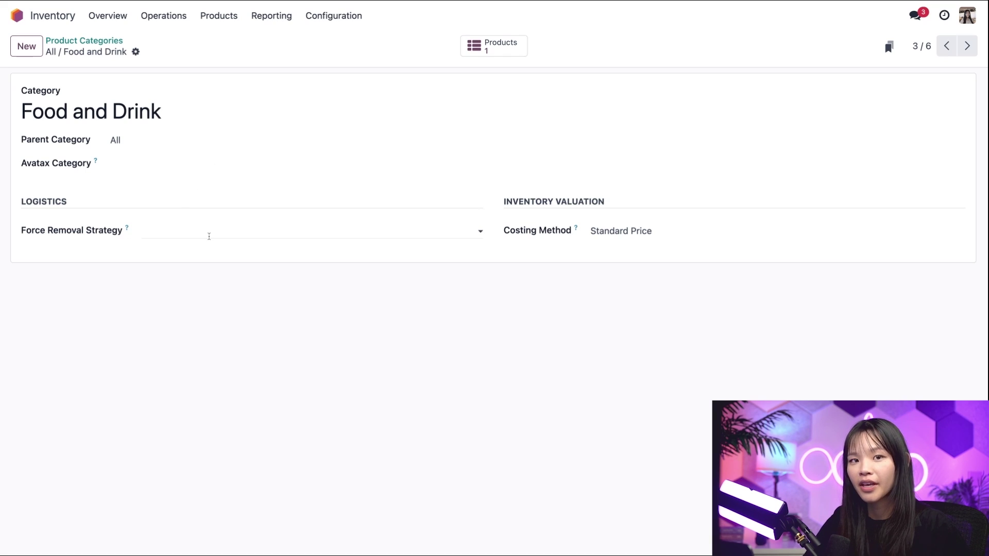
click(143, 231)
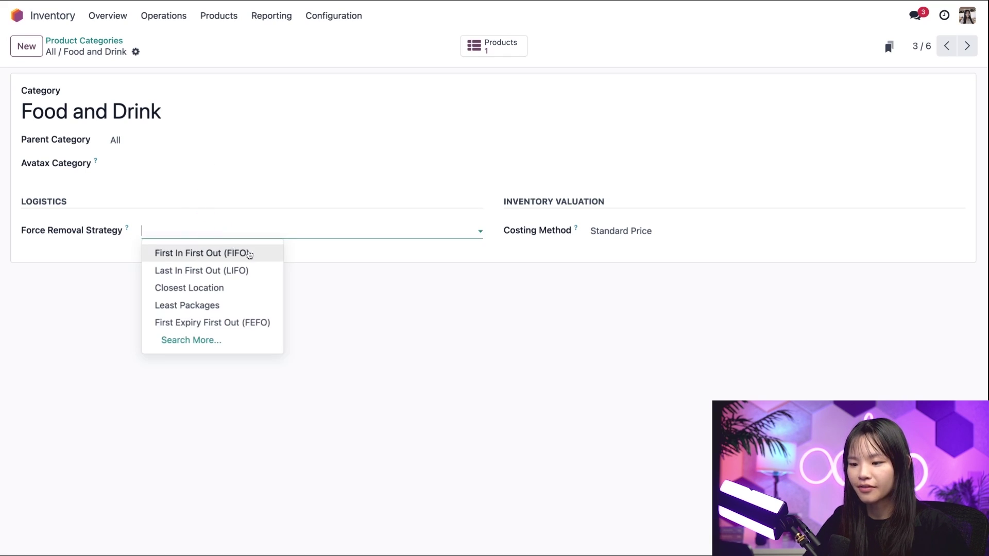
click(263, 323)
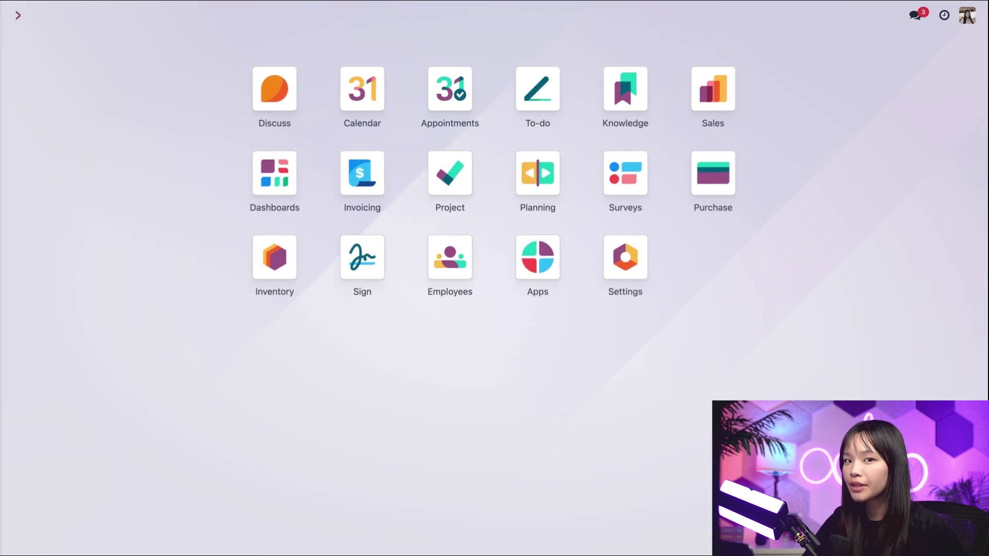
- Start a new Sales quotation and select its customer
click(713, 103)
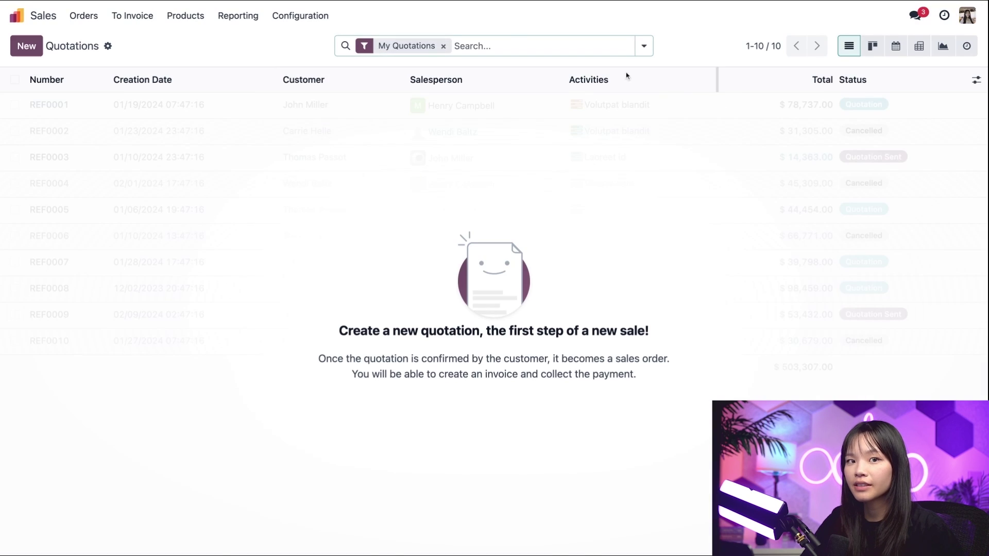
click(36, 45)
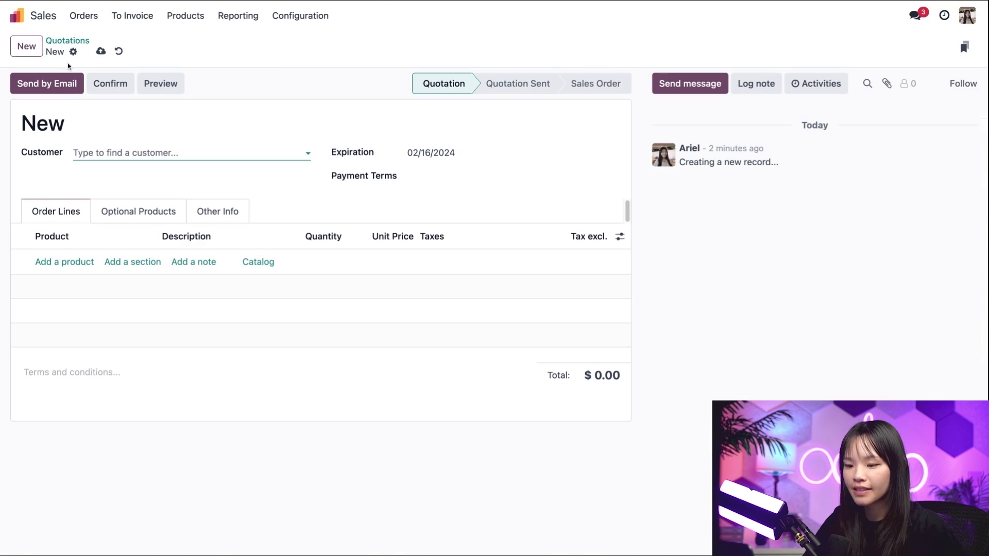
click(160, 151)
click(94, 192)
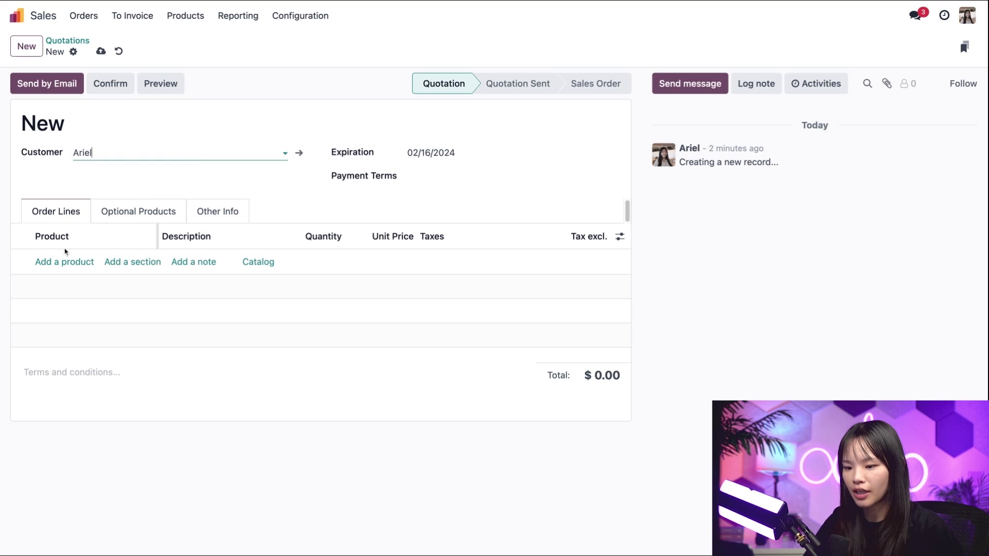
- Add 32 Choco snack to the quotation and confirm it as sales order S00015
click(64, 261)
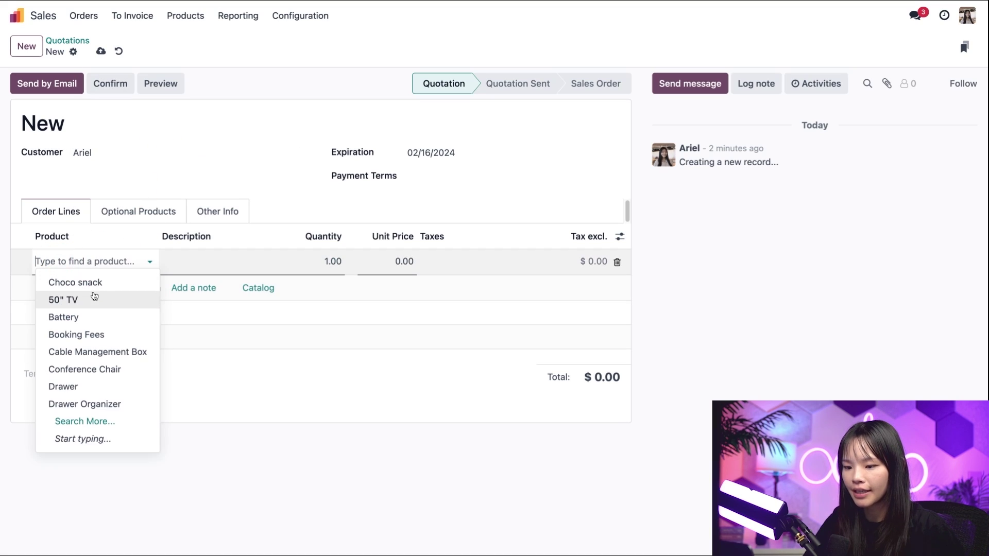
click(97, 280)
click(342, 263)
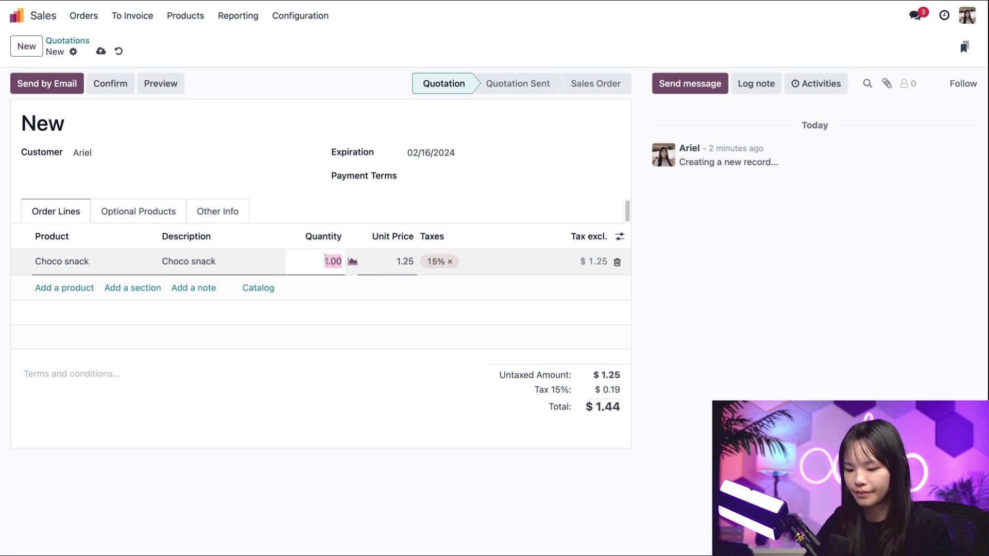
text(32)
click(750, 331)
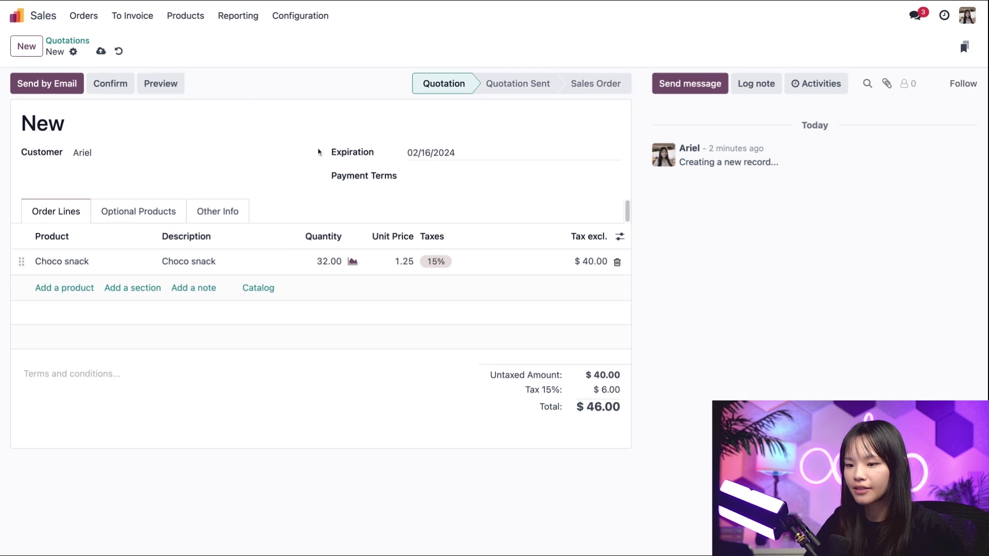
click(122, 89)
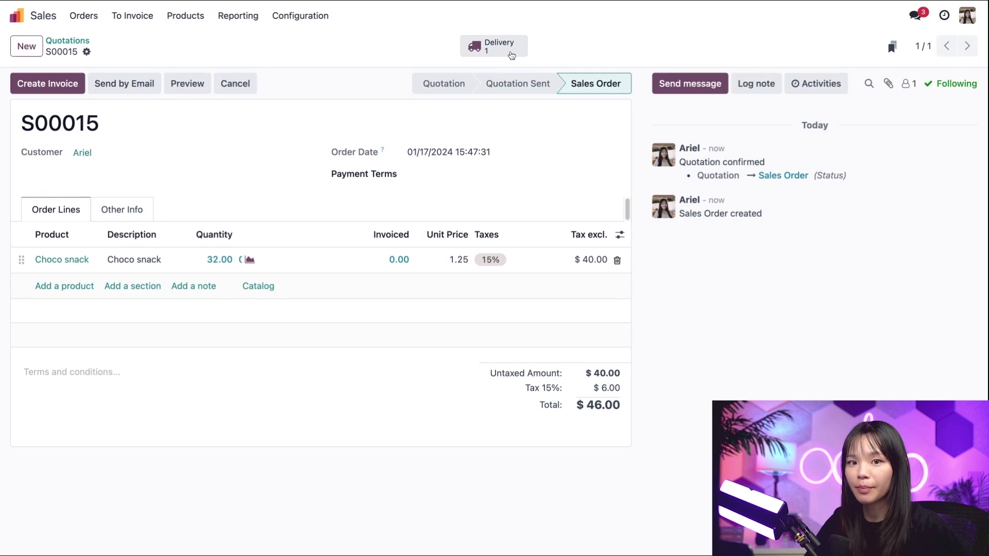
click(494, 47)
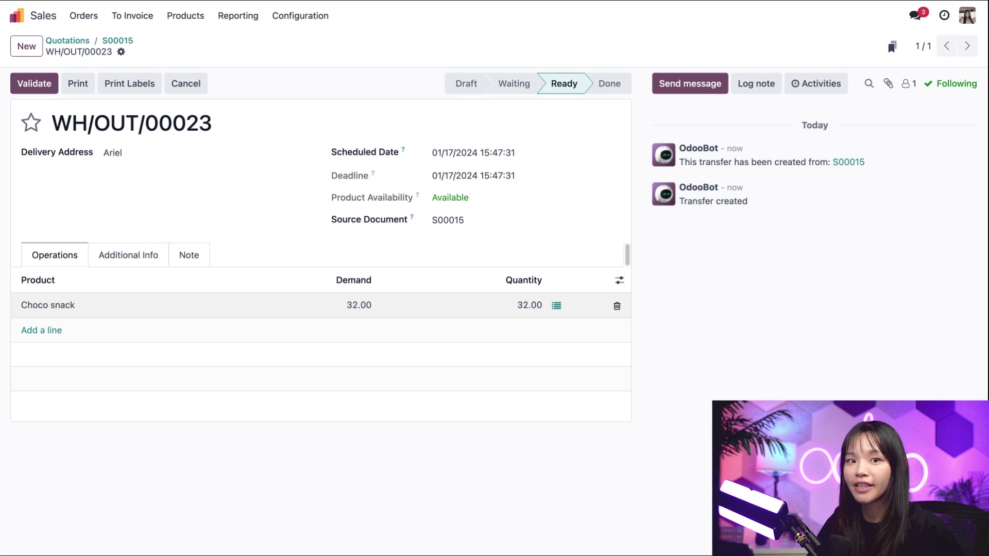
click(557, 306)
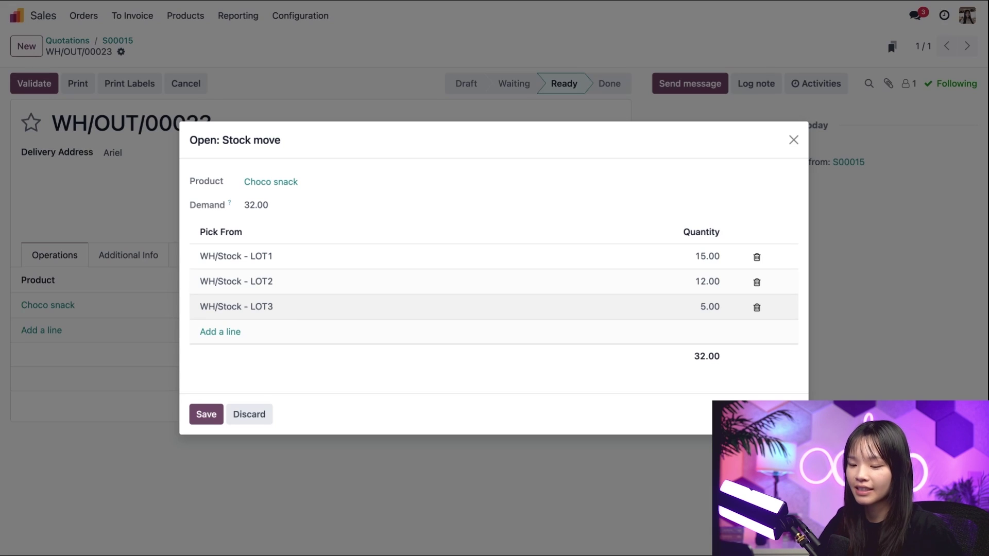
click(206, 415)
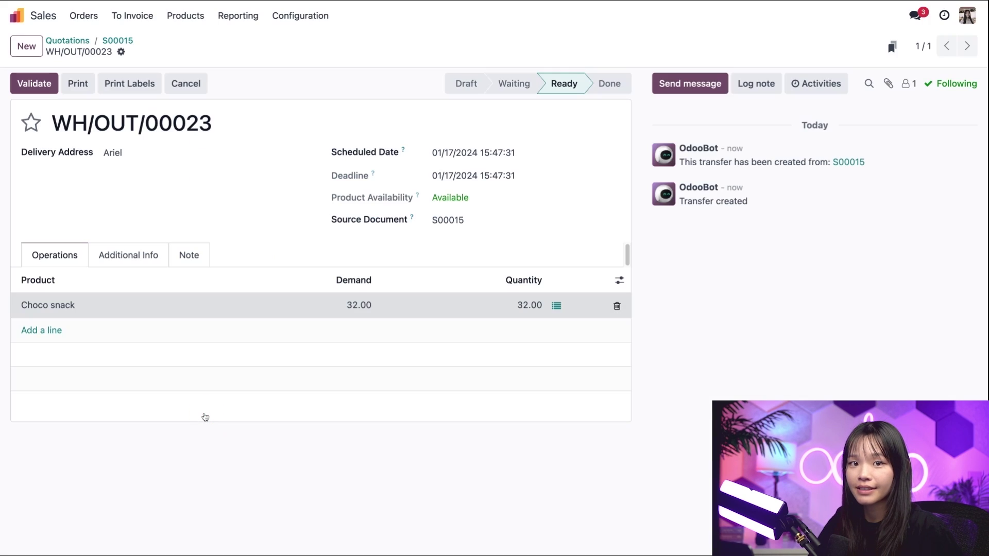